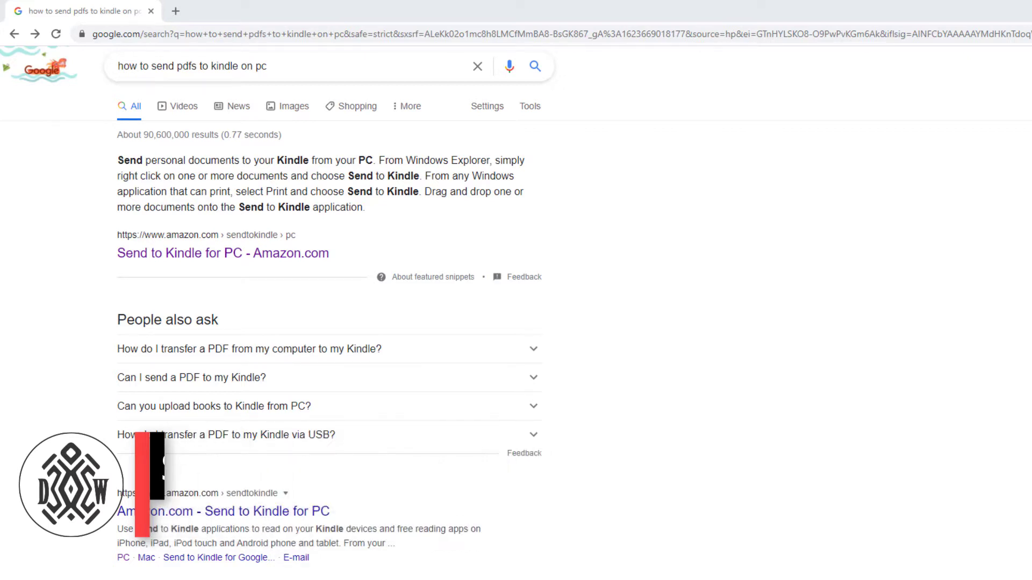
# Step: Download the Send to Kindle for PC installer from Amazon.com and run the .exe
pyautogui.click(325, 255)
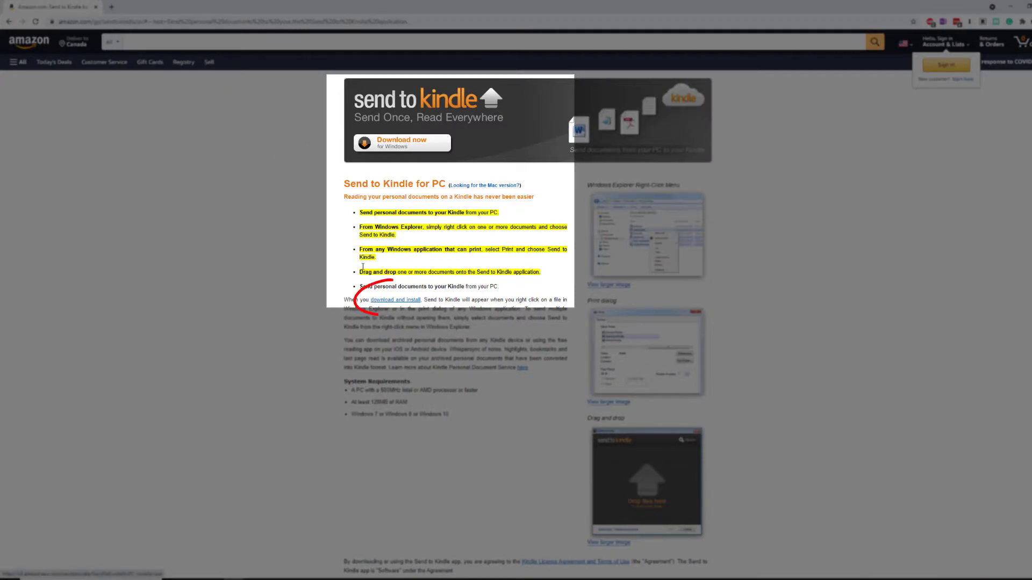
pyautogui.click(389, 302)
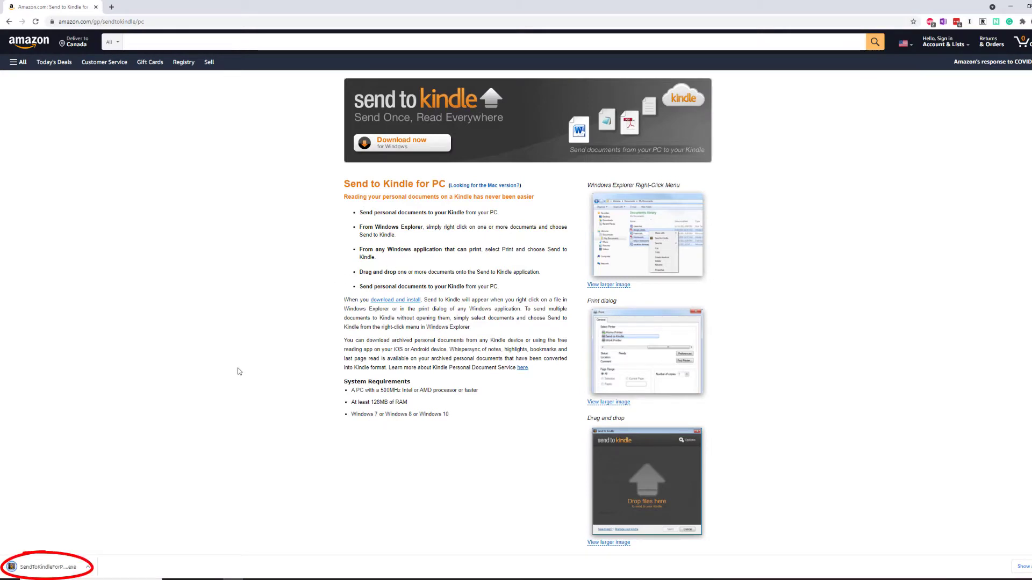
pyautogui.click(67, 567)
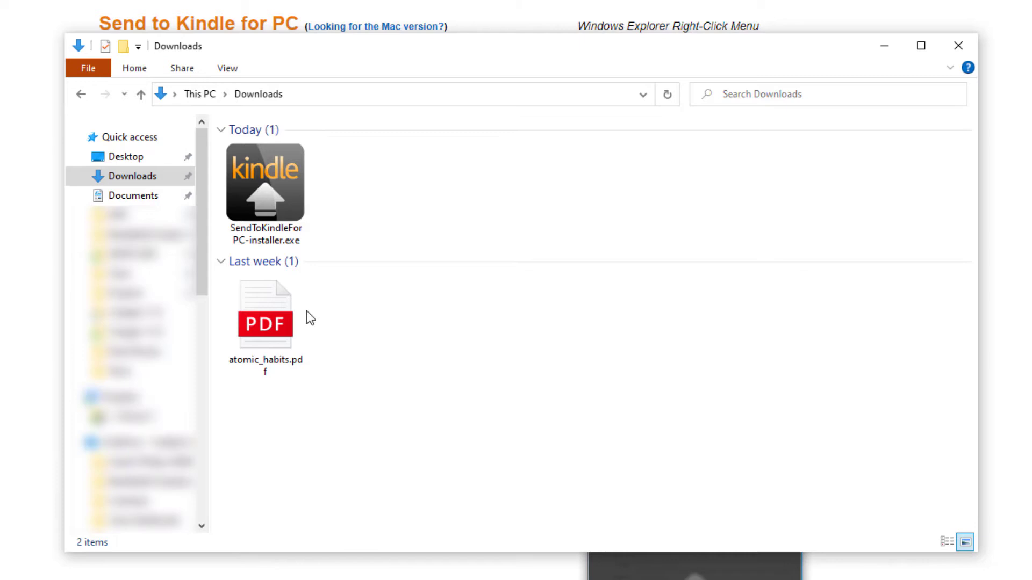
# Step: Select atomic_habits.pdf in Downloads and bring up its right-click menu to send it to Kindle
pyautogui.click(278, 319)
pyautogui.rightClick(276, 302)
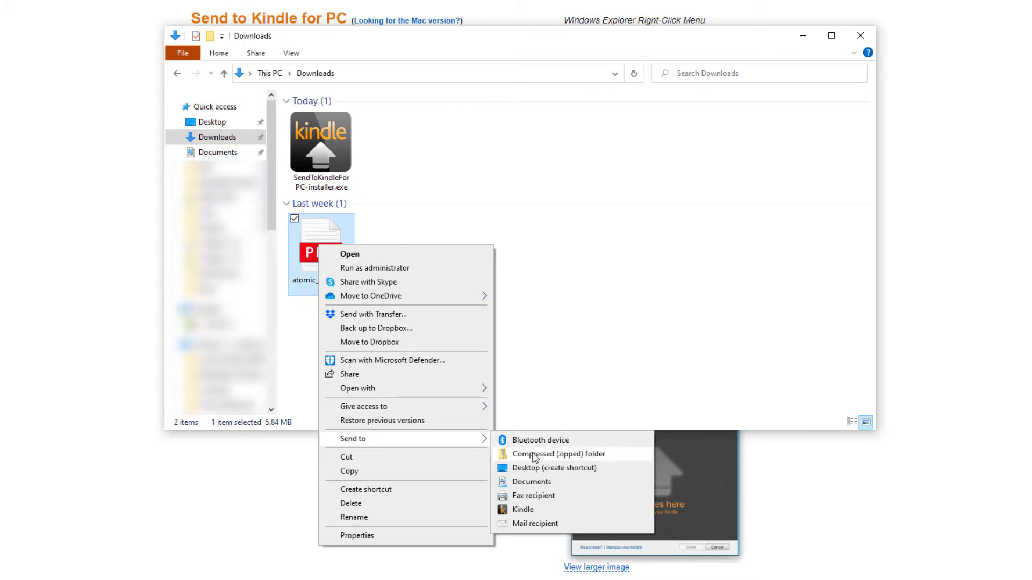
pyautogui.moveTo(352, 439)
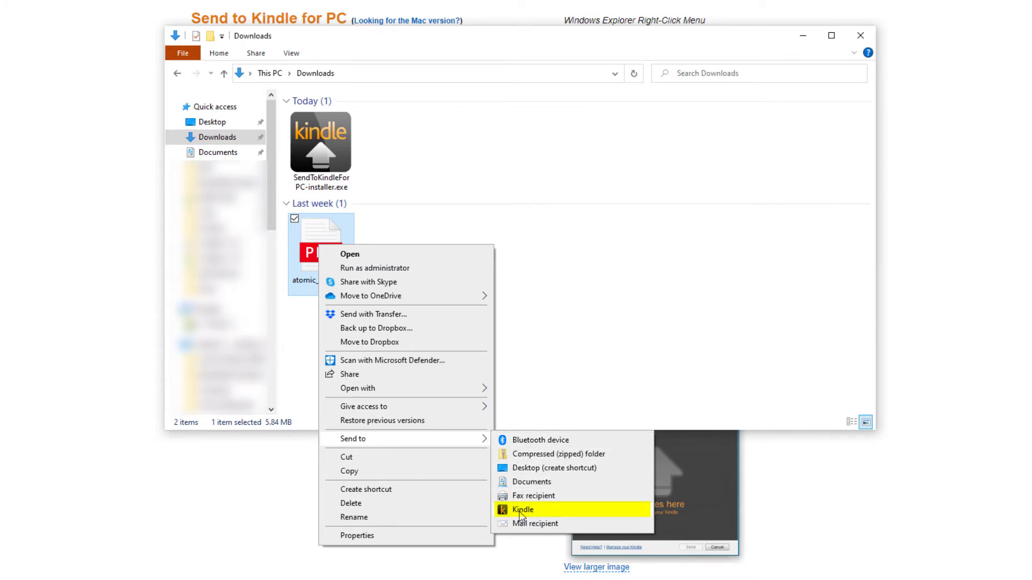
pyautogui.scroll(2, 516, 322)
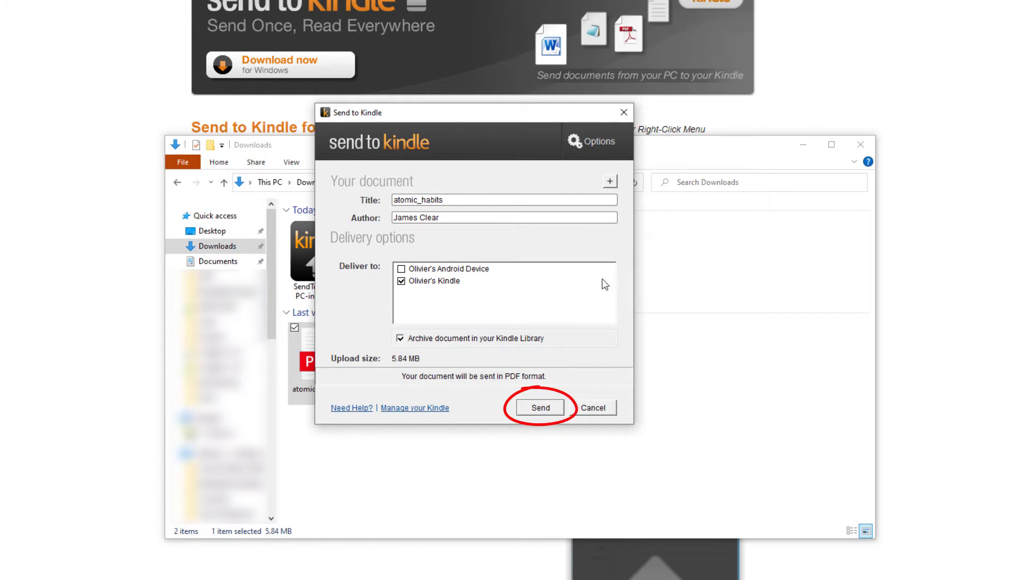
# Step: Send atomic_habits by James Clear to the Kindle with Archive enabled
pyautogui.click(625, 113)
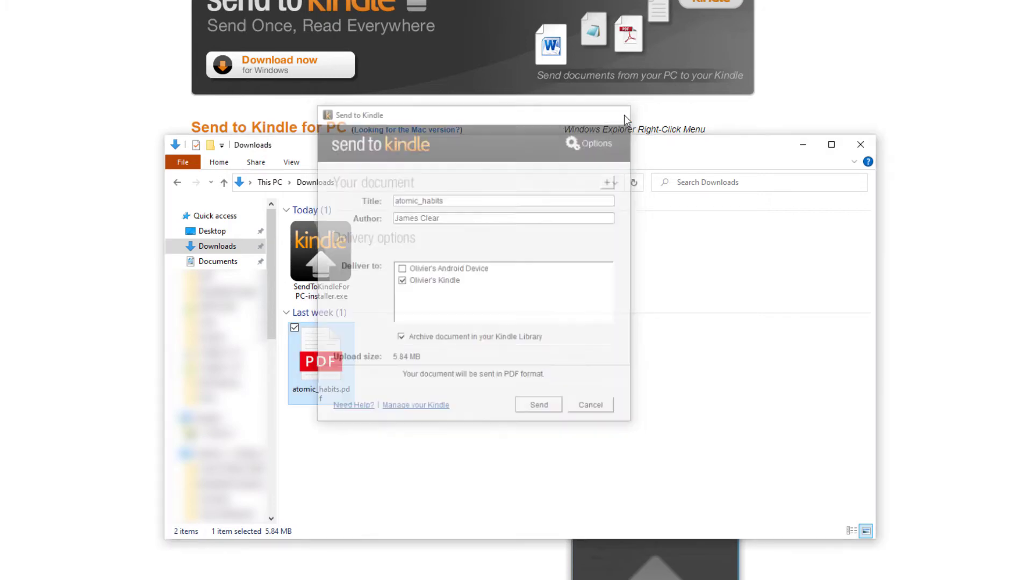